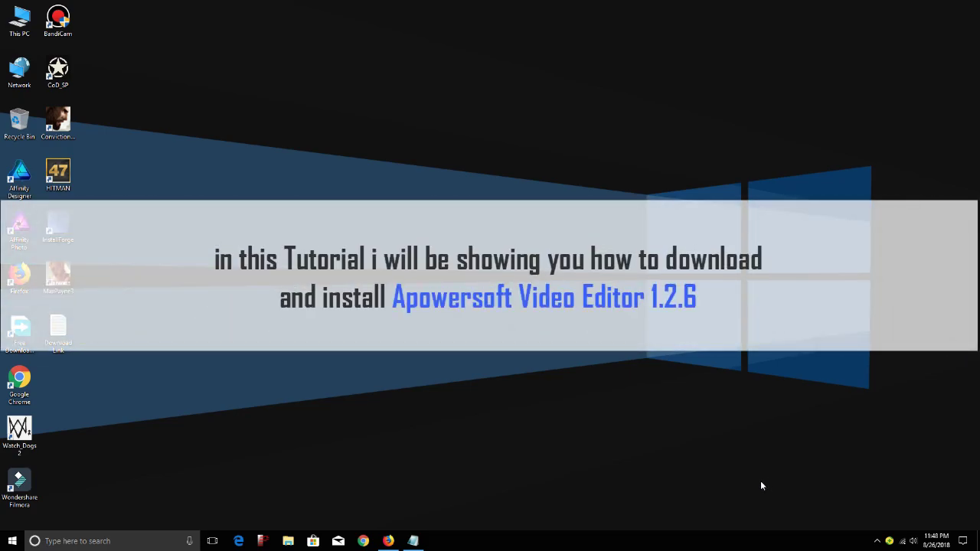
Copy the download link from the Download Link text file and load it in Firefox.
click(413, 541)
drag(911, 76, 836, 75)
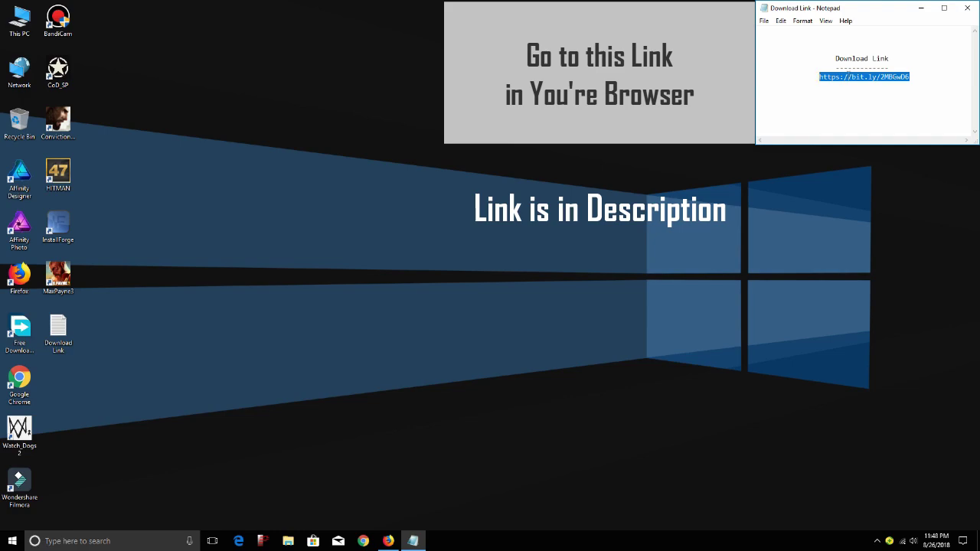
right_click(862, 80)
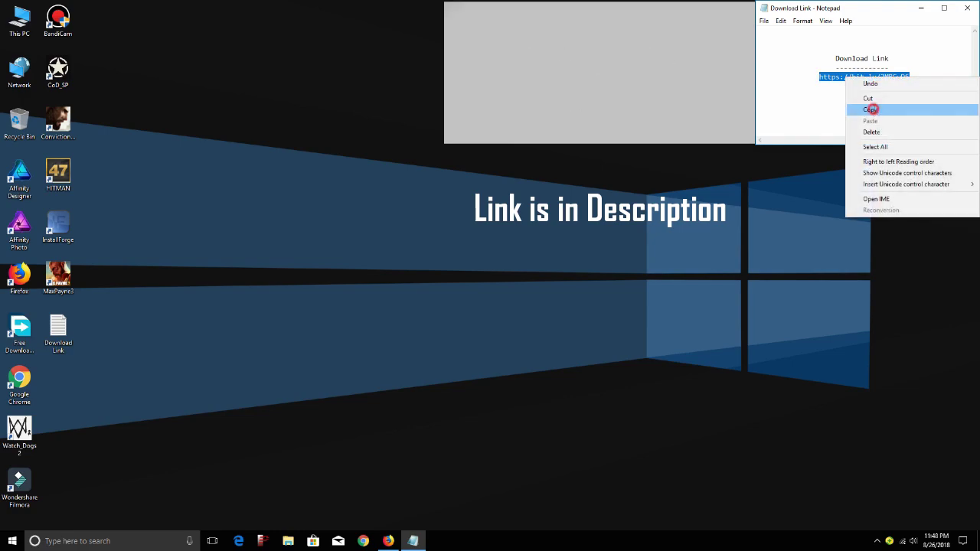
click(856, 107)
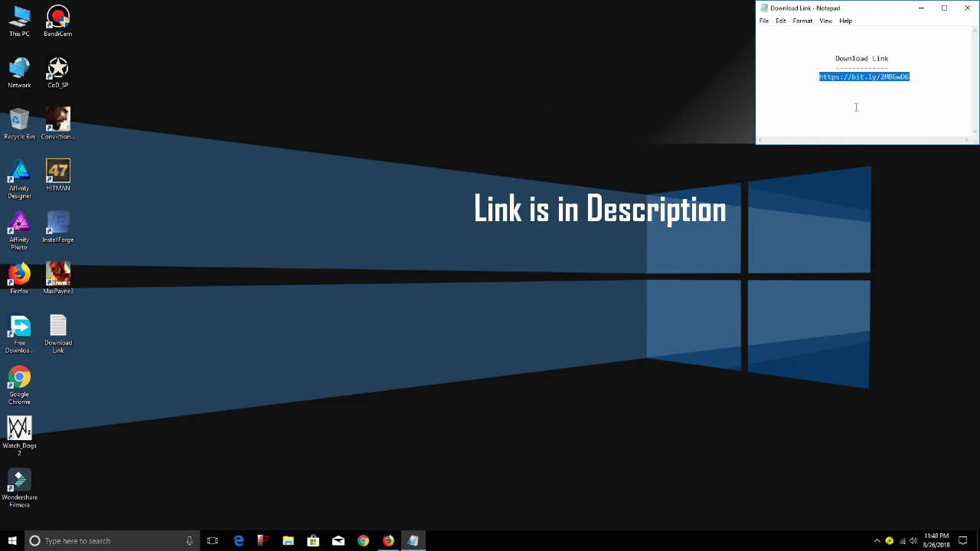
click(388, 540)
click(335, 23)
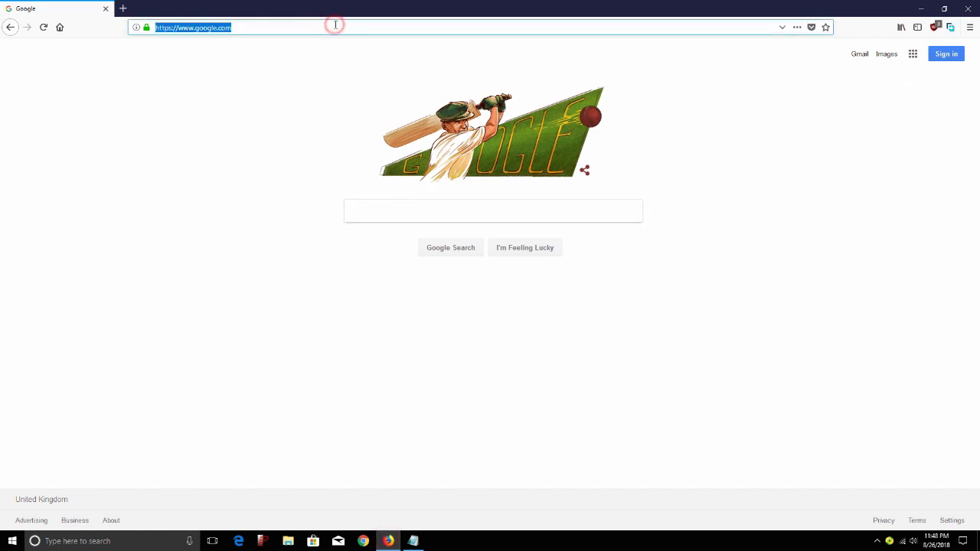
right_click(336, 24)
click(359, 80)
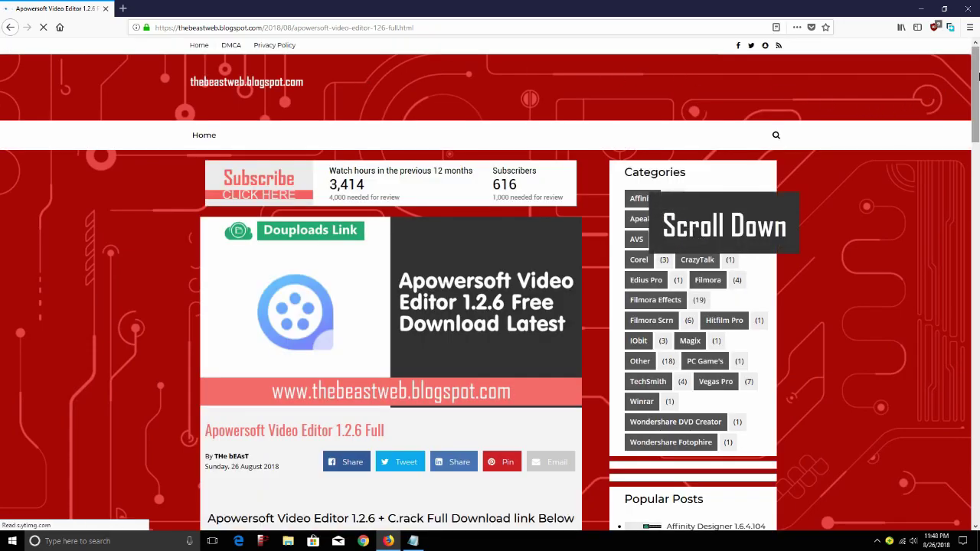
Follow the post's download link past the ad, complete the robot check and create the download link for the Apowersoft Video Editor 1.2.6 archive.
drag(978, 76, 942, 276)
click(244, 265)
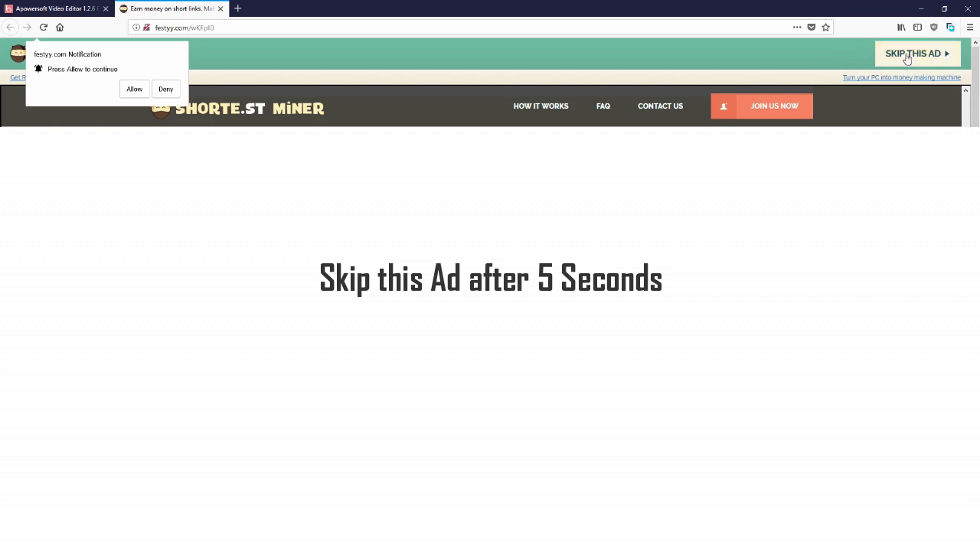
click(898, 55)
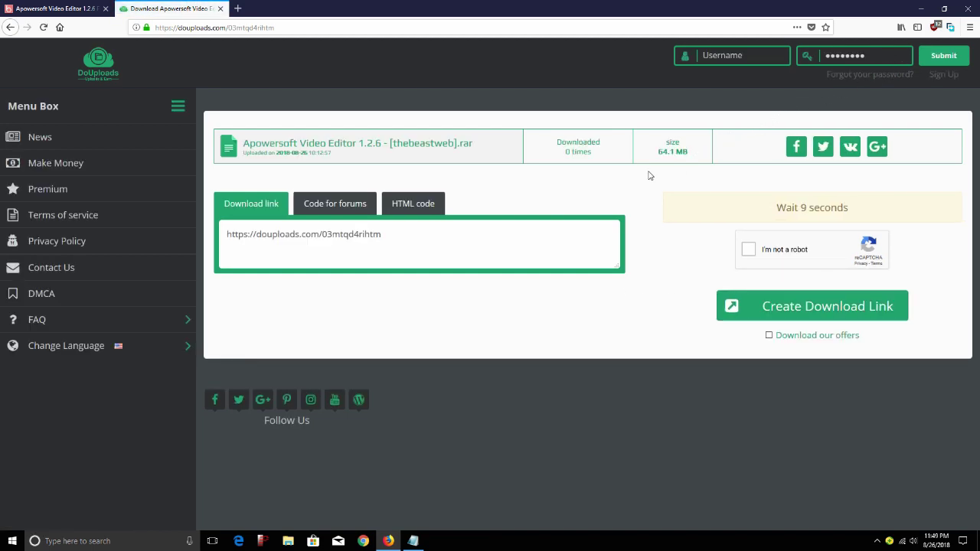
click(750, 252)
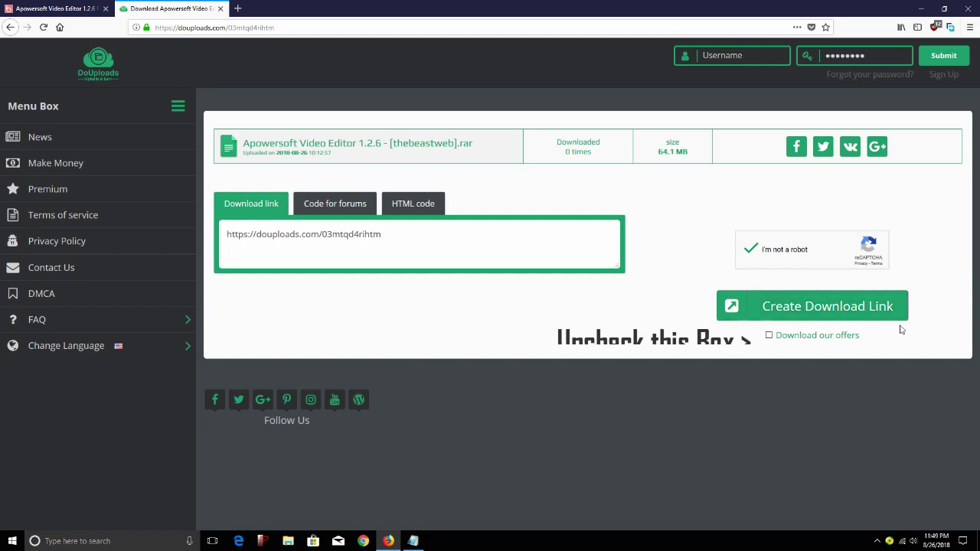
click(826, 312)
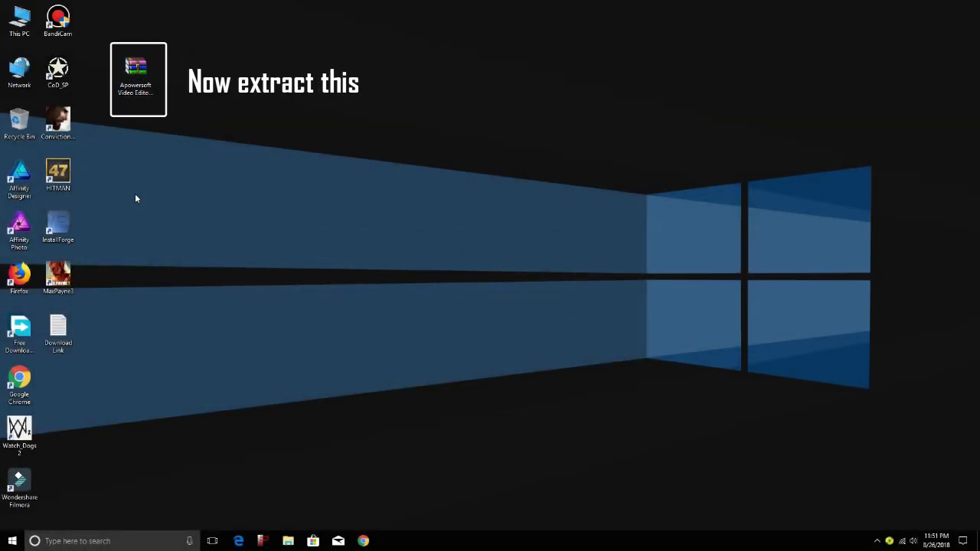
Extract the Apowersoft Video Editor archive onto the desktop and open the extracted folder.
right_click(131, 71)
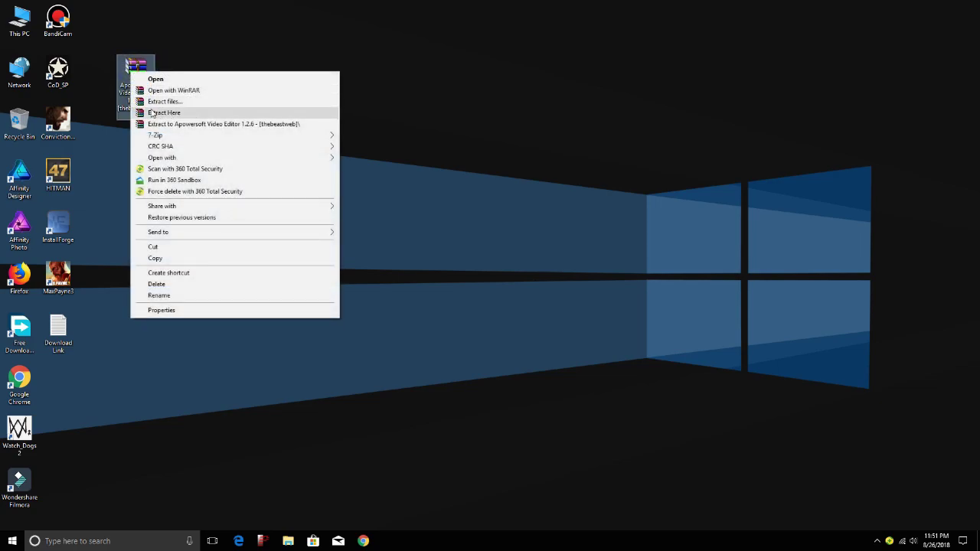
click(173, 112)
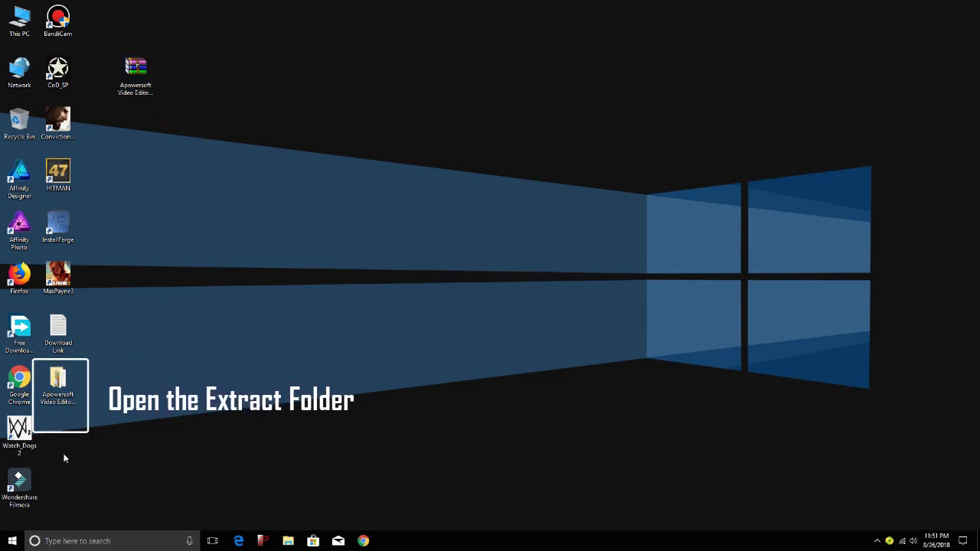
double_click(59, 393)
drag(233, 99, 966, 3)
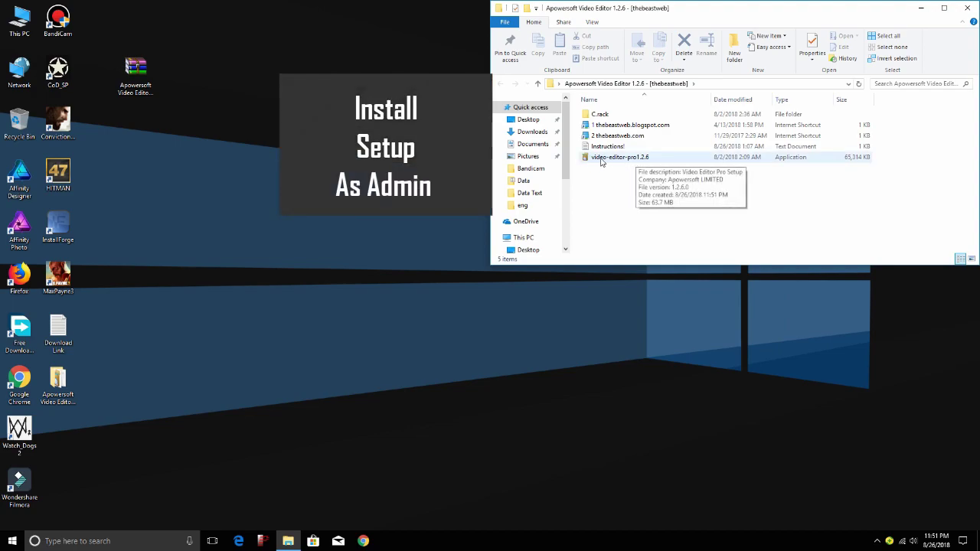
Run the video-editor-pro1.2.6 setup as administrator with English as the setup language.
right_click(615, 158)
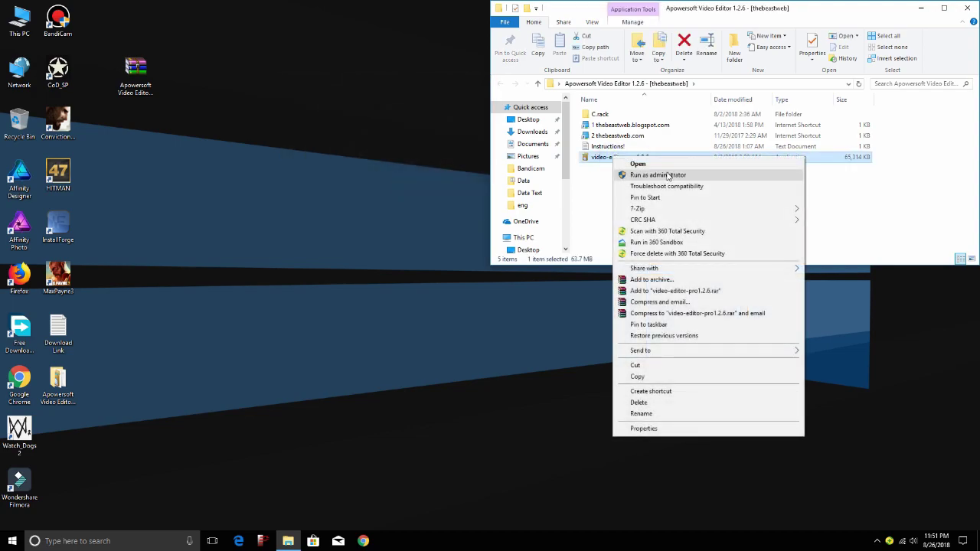
click(660, 175)
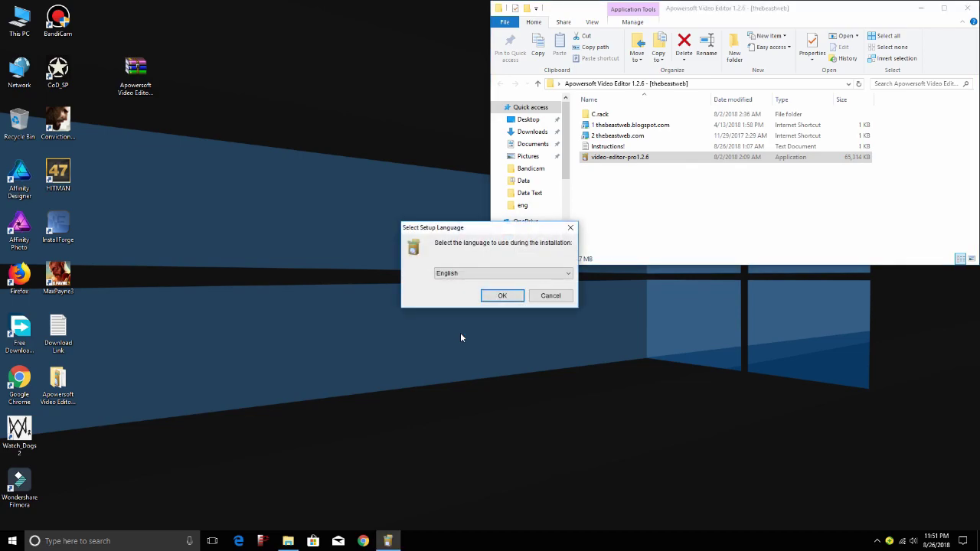
click(499, 299)
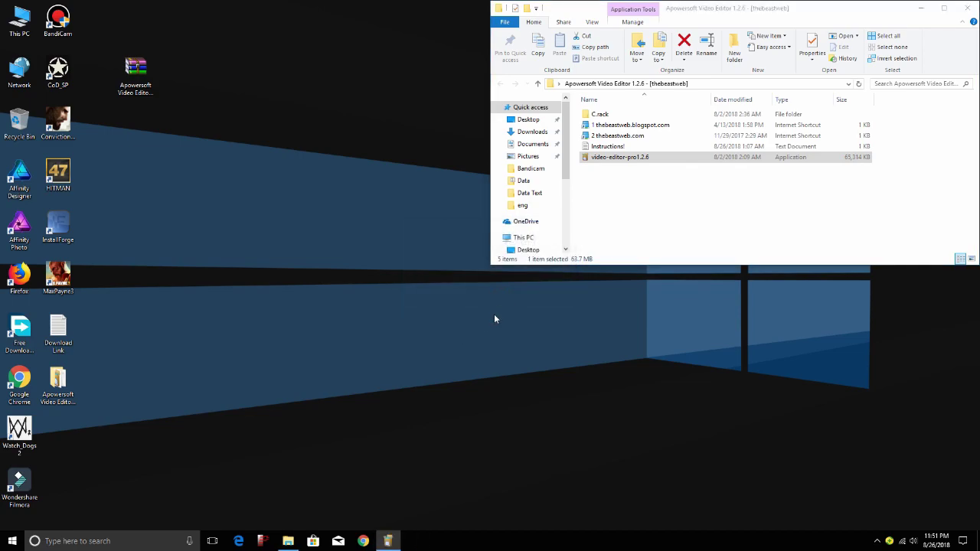
Install ApowerEdit to the default Video Editor Pro folder with a desktop shortcut, and finish setup without launching it.
click(564, 364)
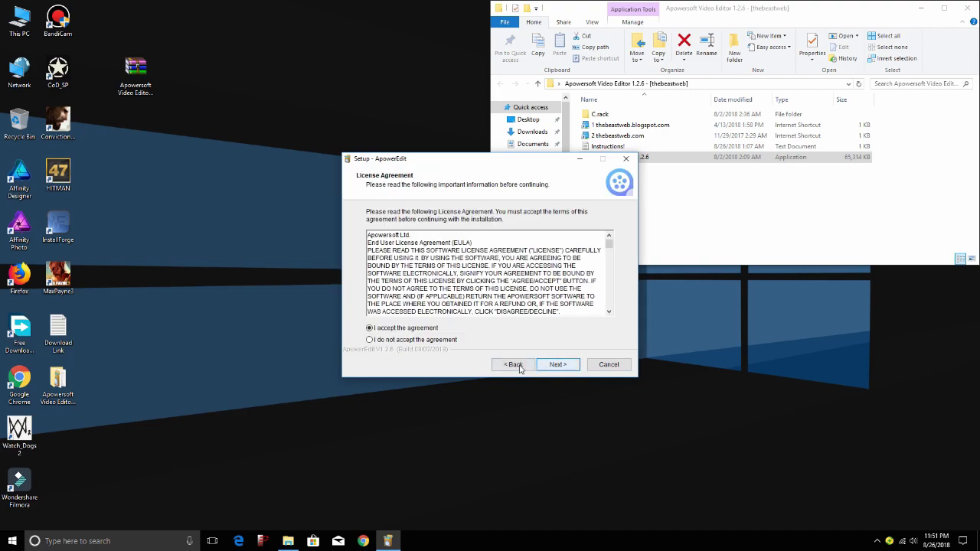
click(565, 371)
click(565, 366)
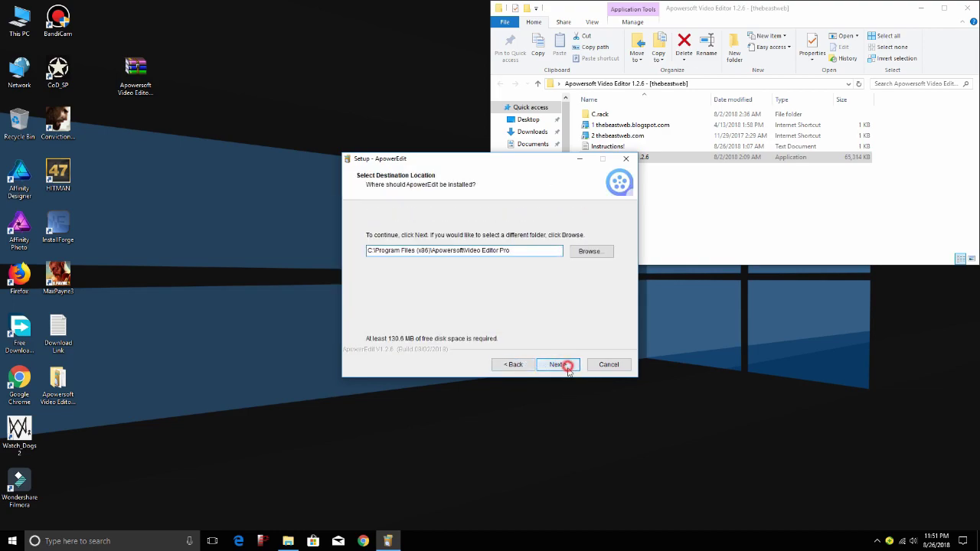
click(567, 373)
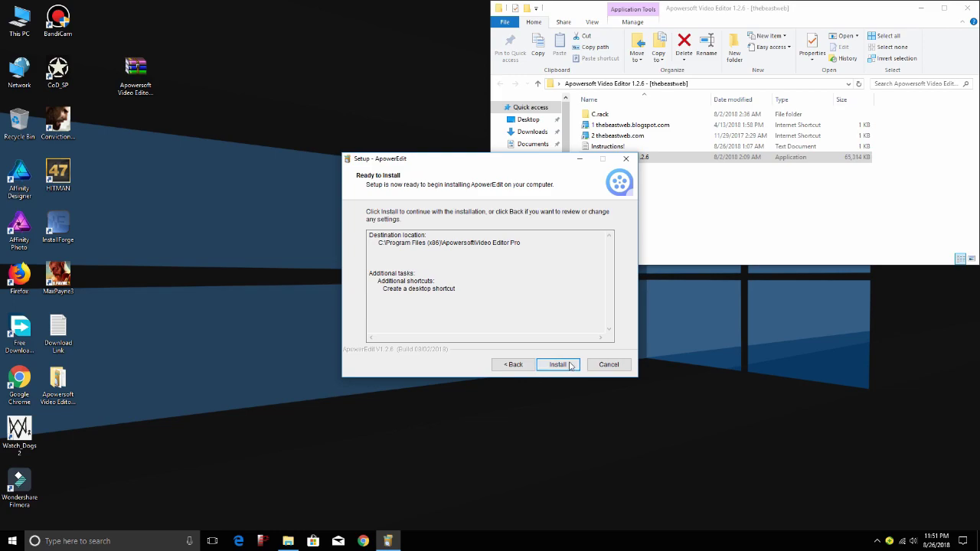
click(570, 366)
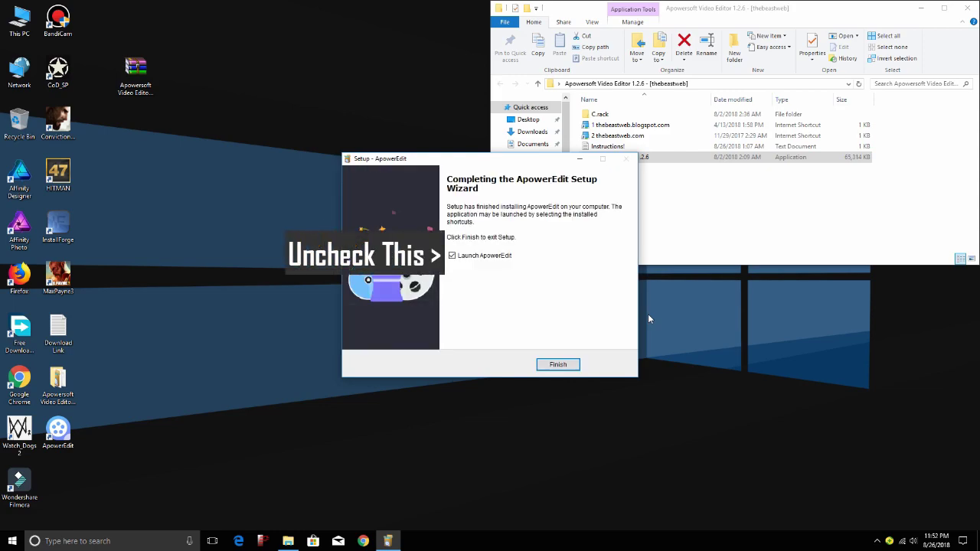
click(451, 257)
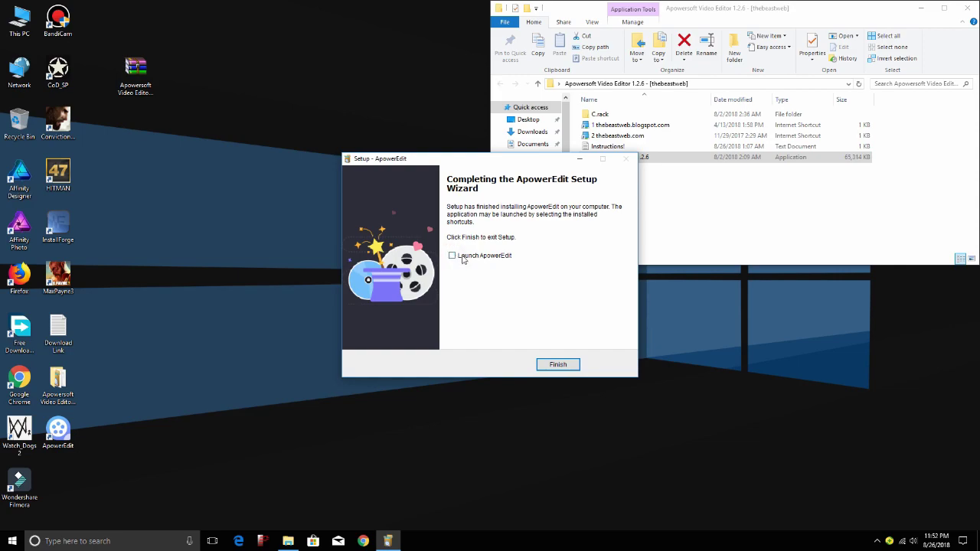
click(566, 367)
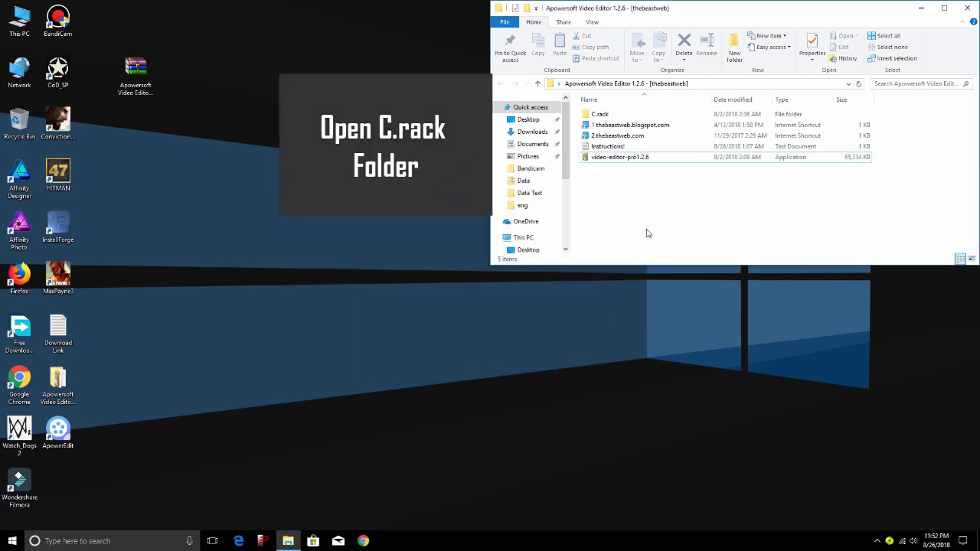
Copy Apowersoft.CommUtilities.dll from the C.rack folder.
click(602, 113)
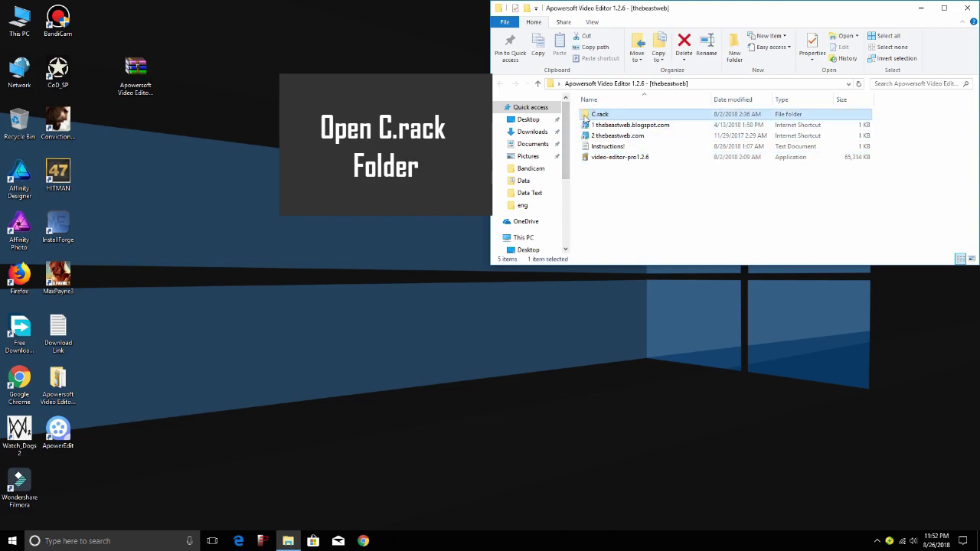
double_click(605, 116)
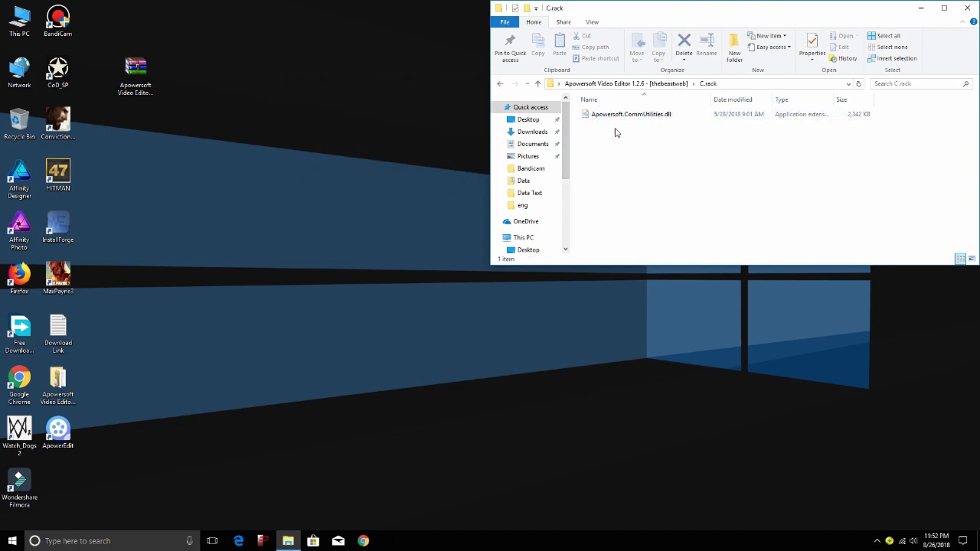
click(628, 116)
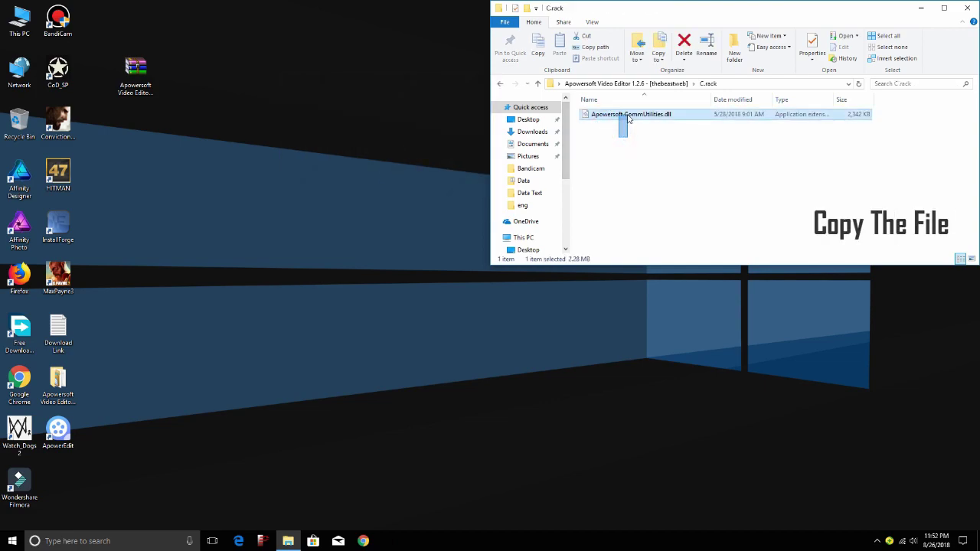
right_click(602, 116)
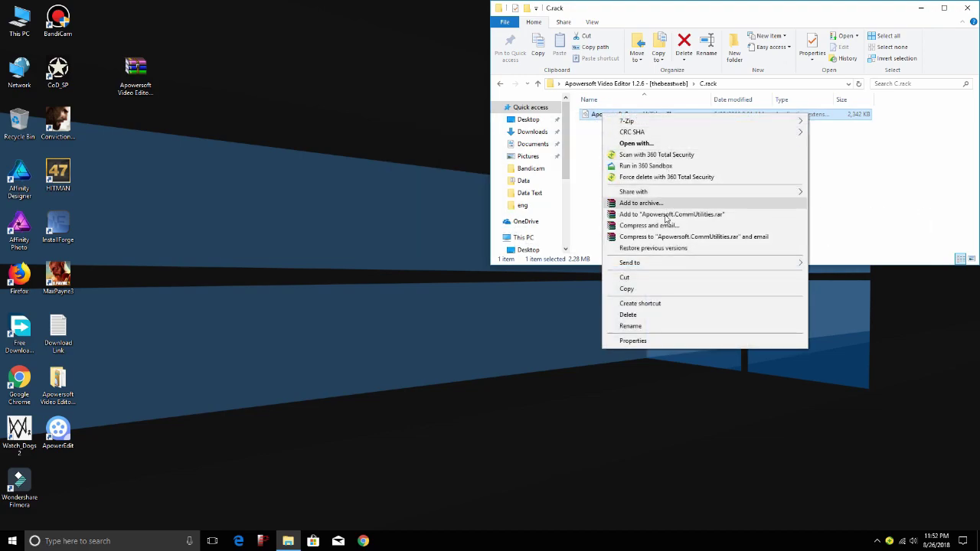
click(641, 291)
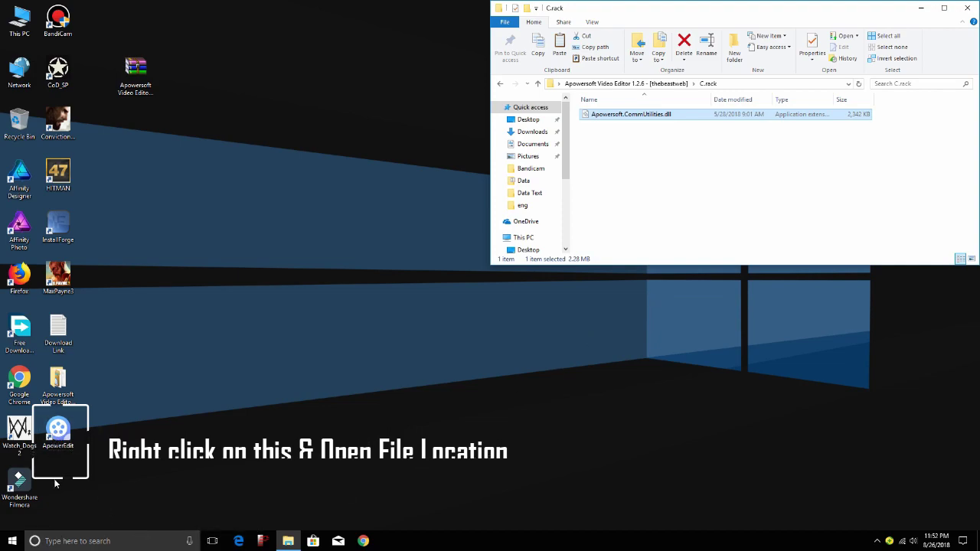
Paste the copied DLL into ApowerEdit's installation folder, replacing the existing file with administrator permission.
click(56, 435)
right_click(56, 436)
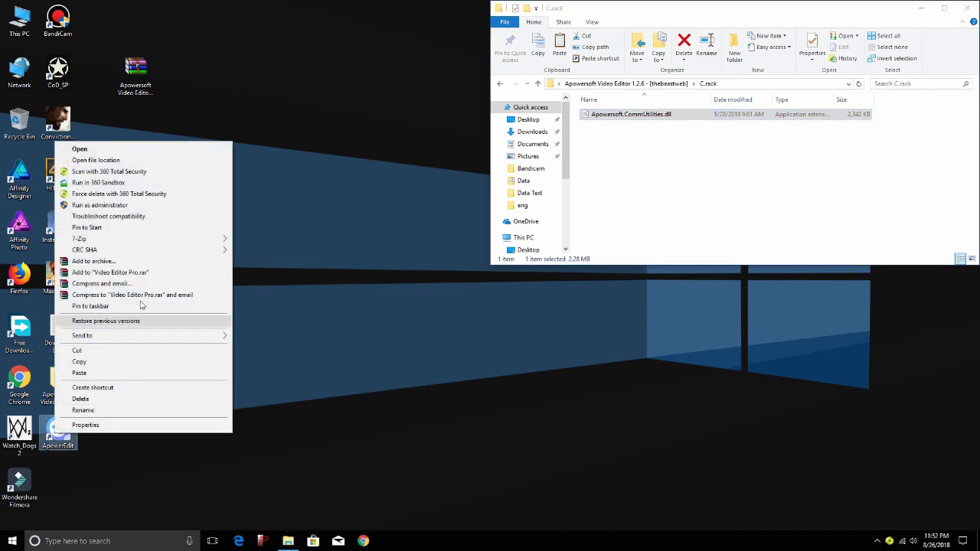
click(104, 162)
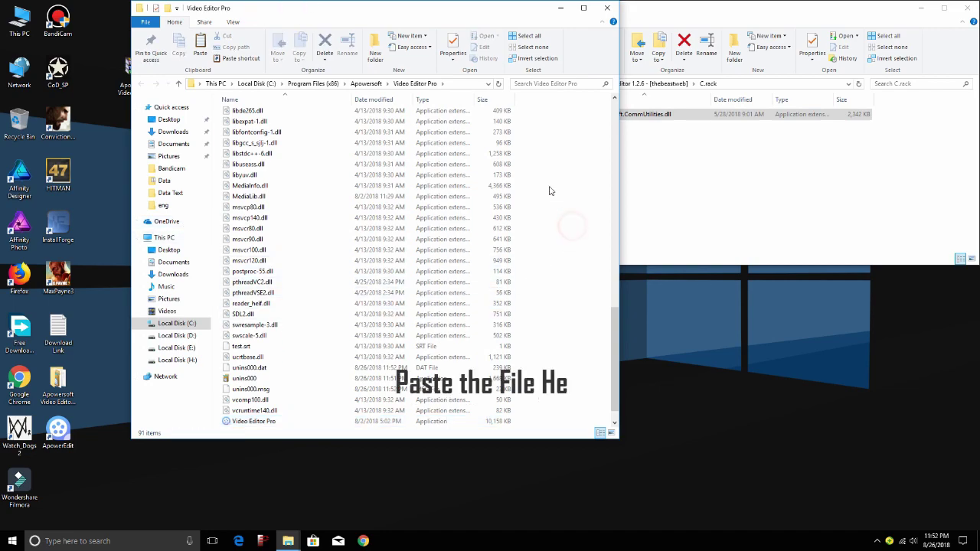
right_click(534, 160)
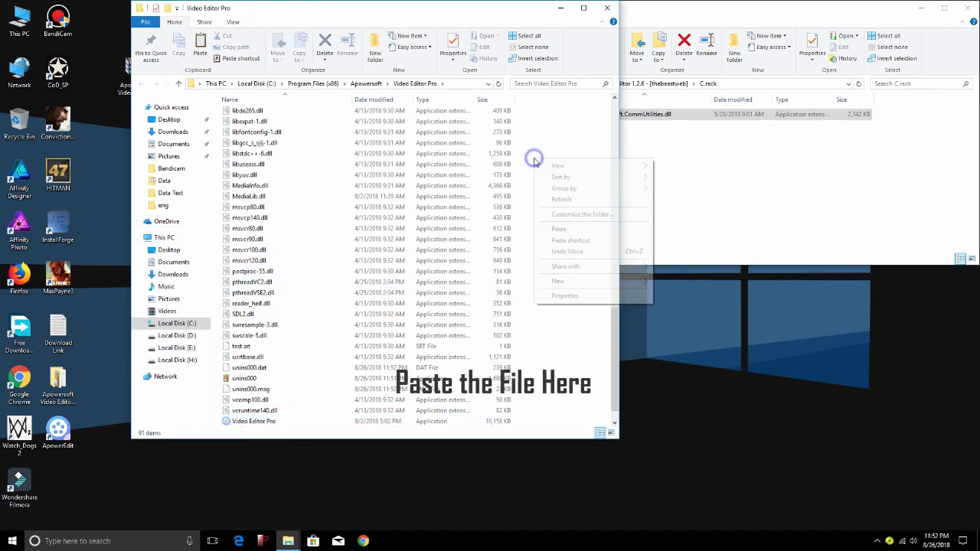
click(570, 229)
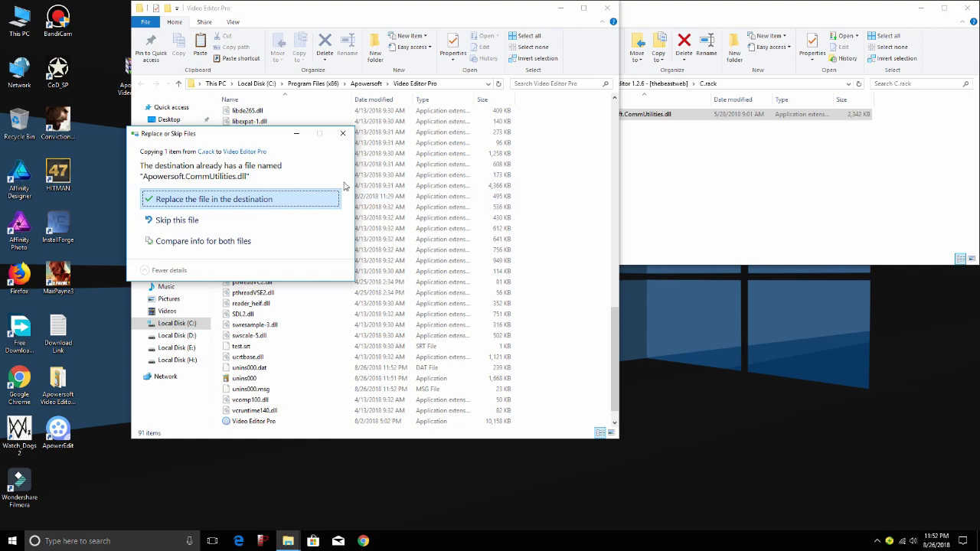
click(271, 200)
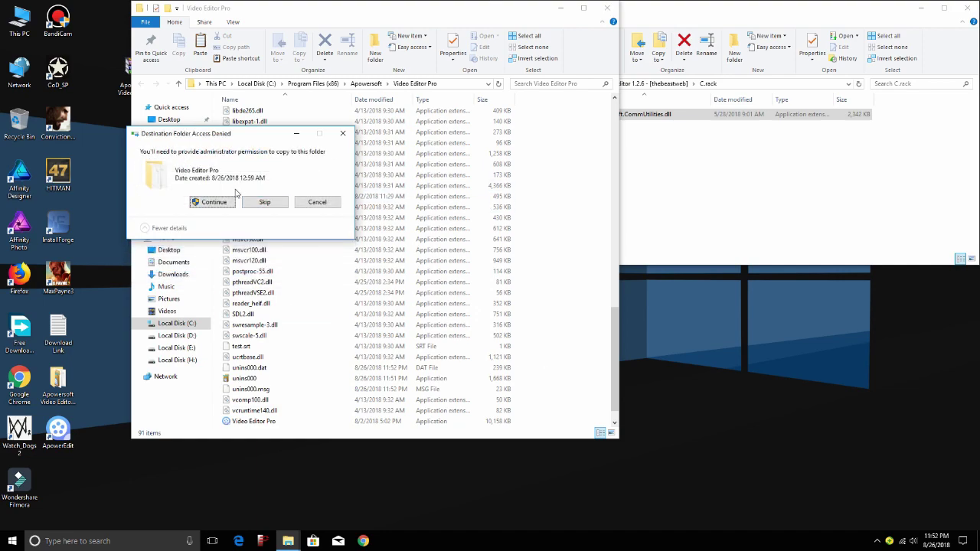
click(204, 201)
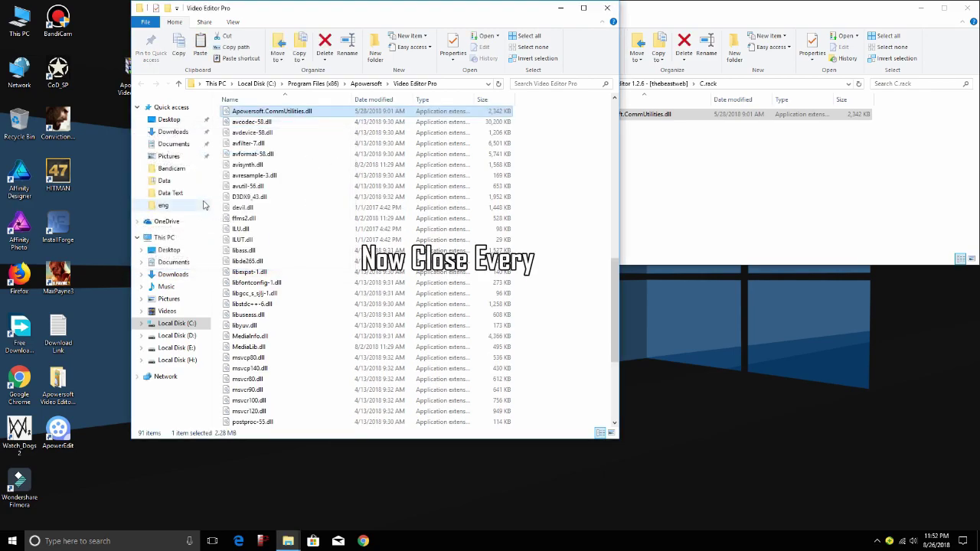
Close both folder windows and launch ApowerEdit with a 16:9 project.
click(607, 7)
click(967, 7)
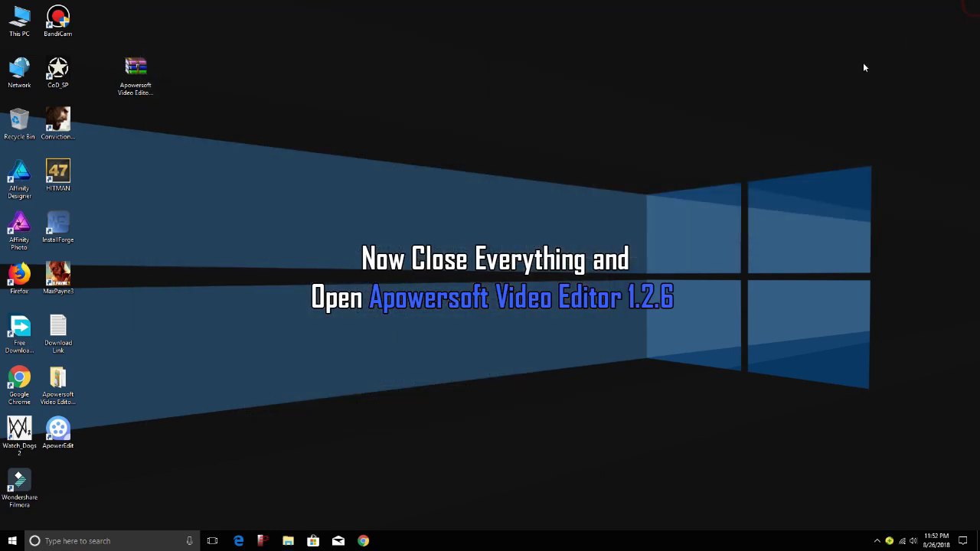
double_click(71, 436)
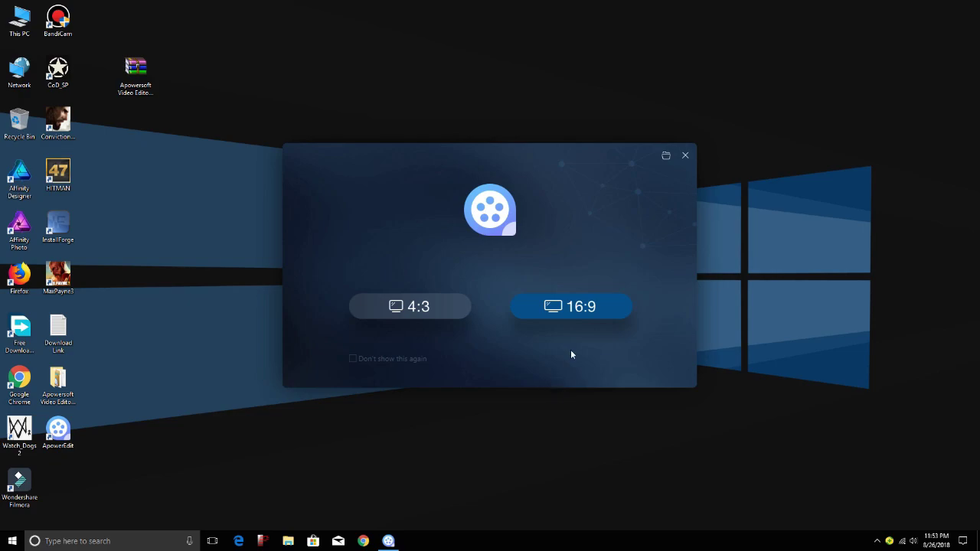
click(584, 306)
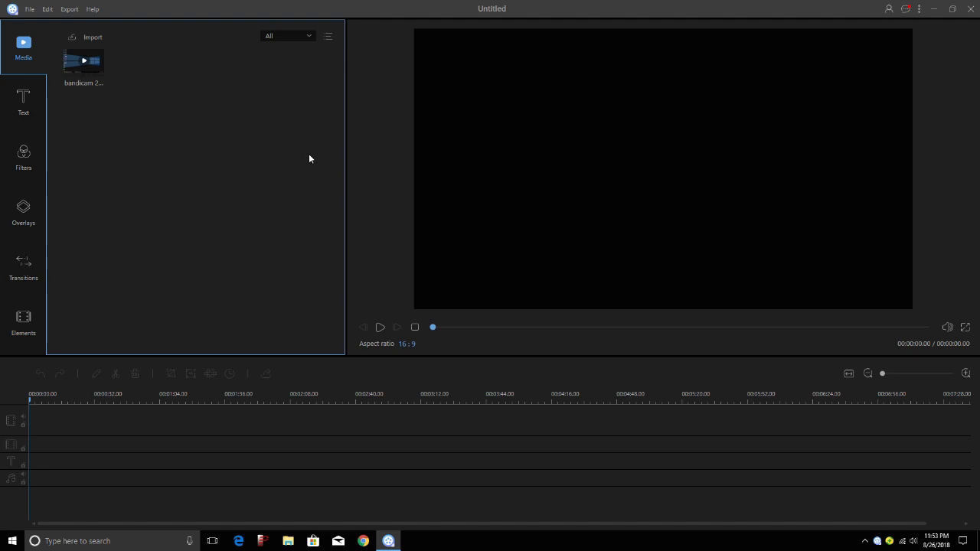
click(12, 98)
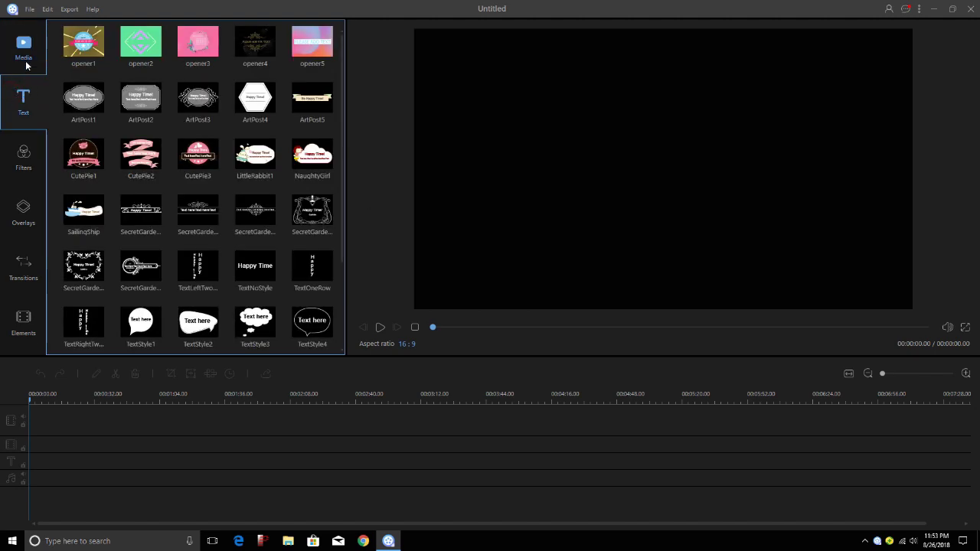
click(27, 60)
click(29, 145)
click(37, 97)
View ApowerEdit's About information, and close the editor.
click(93, 9)
click(93, 9)
click(920, 9)
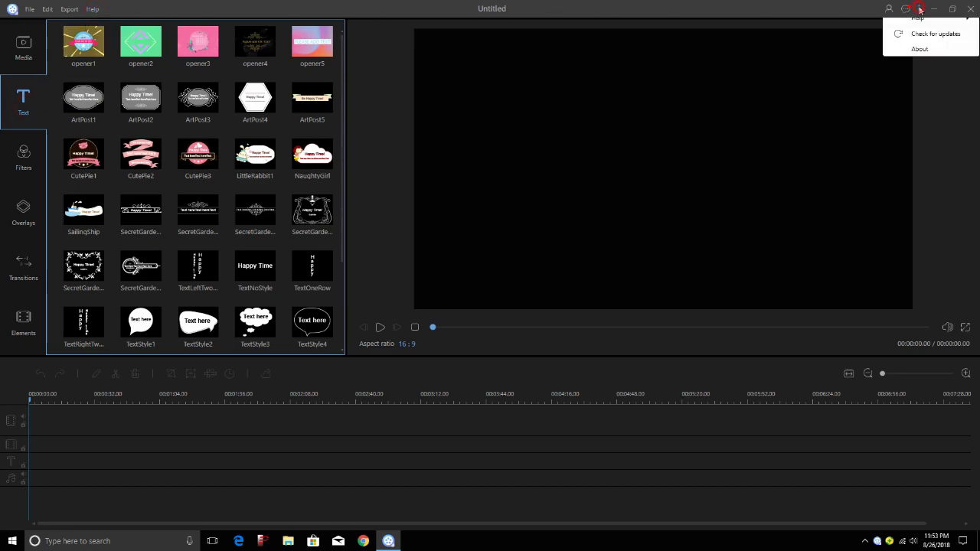
click(905, 138)
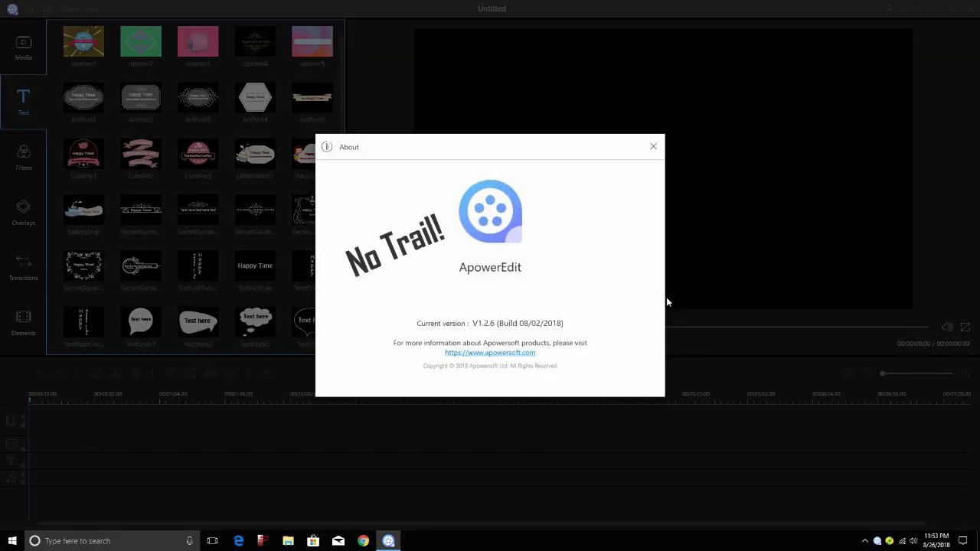
click(653, 146)
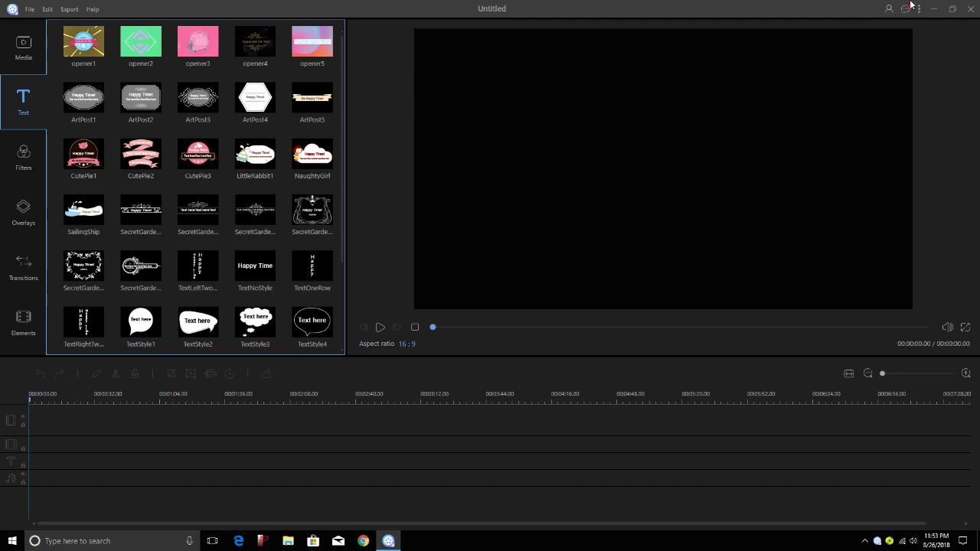
click(970, 9)
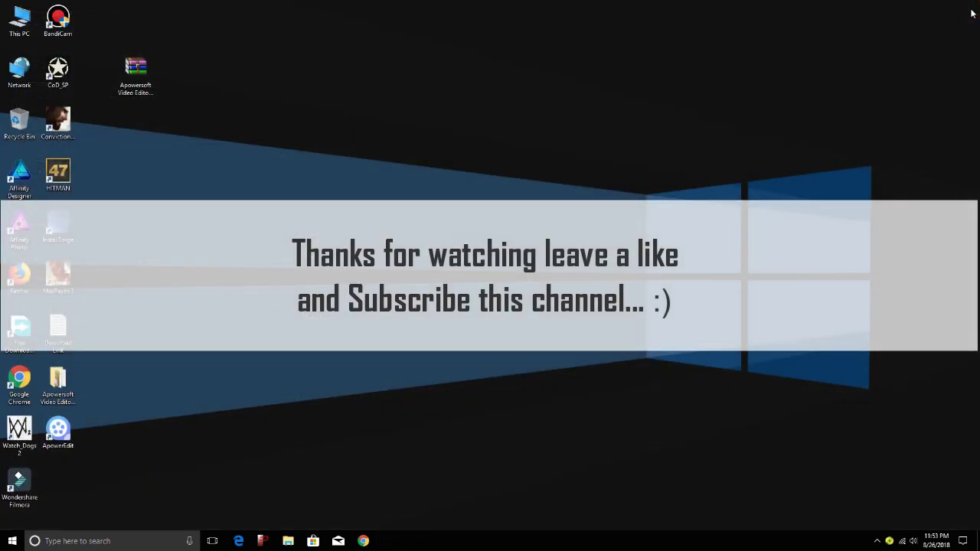